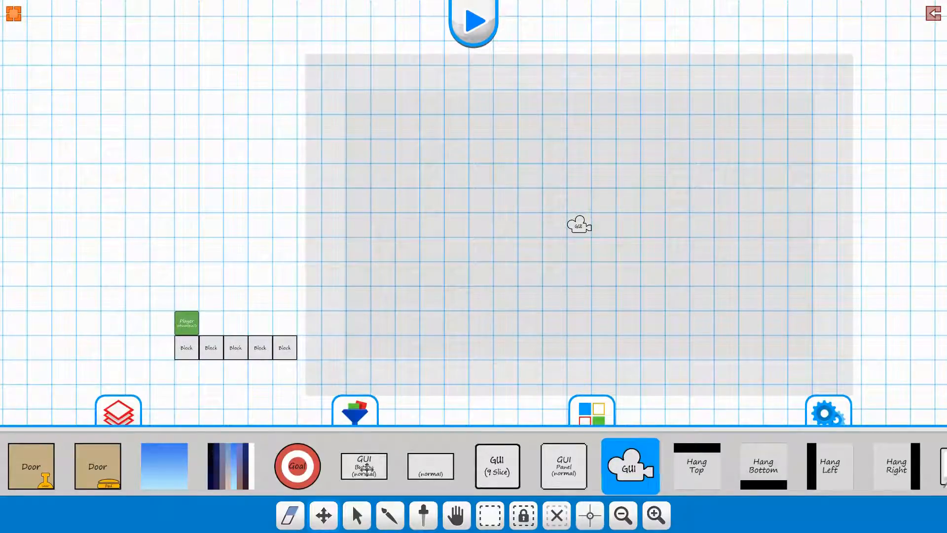
Place a GUI Button (normal) tile a few grid cells above the GUI camera.
{"action": "left_click", "coordinate": [365, 466]}
{"action": "left_click", "coordinate": [575, 154]}
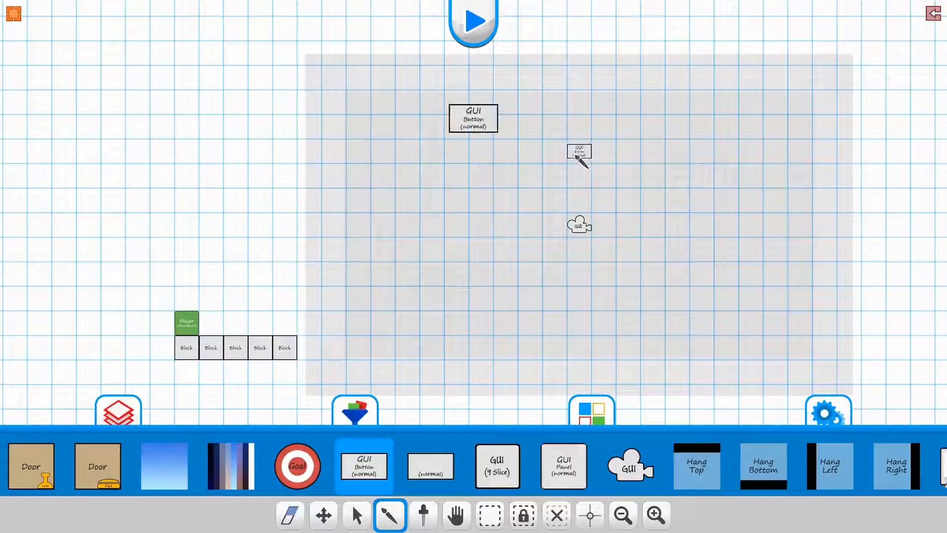
{"action": "mouse_move", "coordinate": [531, 235]}
{"action": "middle_mouse_down"}
{"action": "mouse_move", "coordinate": [469, 311]}
{"action": "mouse_move", "coordinate": [608, 206]}
{"action": "mouse_move", "coordinate": [589, 235]}
{"action": "mouse_move", "coordinate": [541, 249]}
{"action": "mouse_move", "coordinate": [538, 241]}
{"action": "middle_mouse_up"}
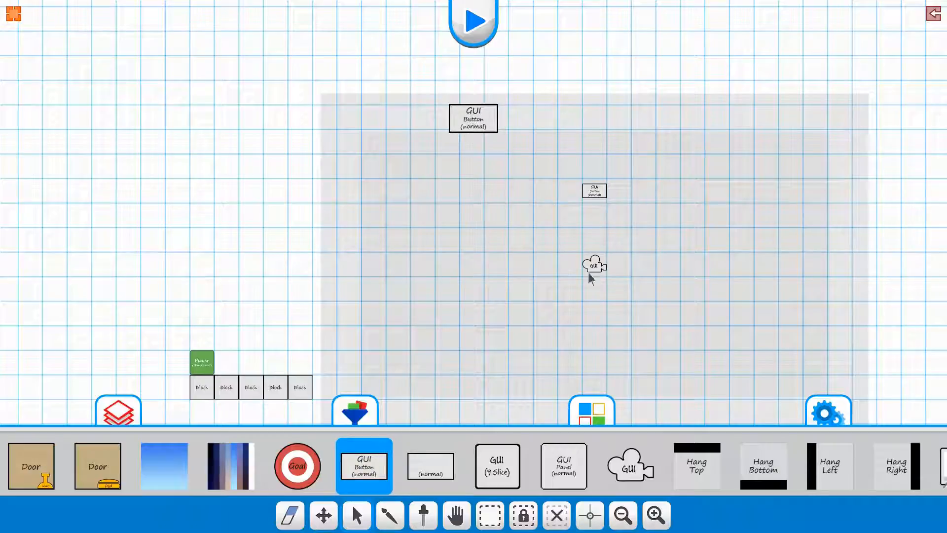
Switch the GUI camera's Show in Editor off and on again, and close its settings.
{"action": "left_click", "coordinate": [591, 271]}
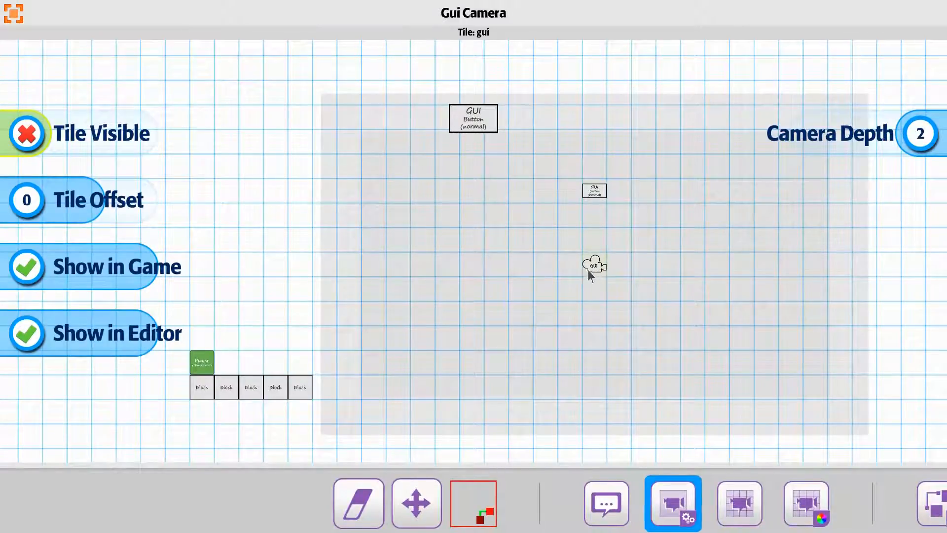
{"action": "left_click", "coordinate": [37, 339]}
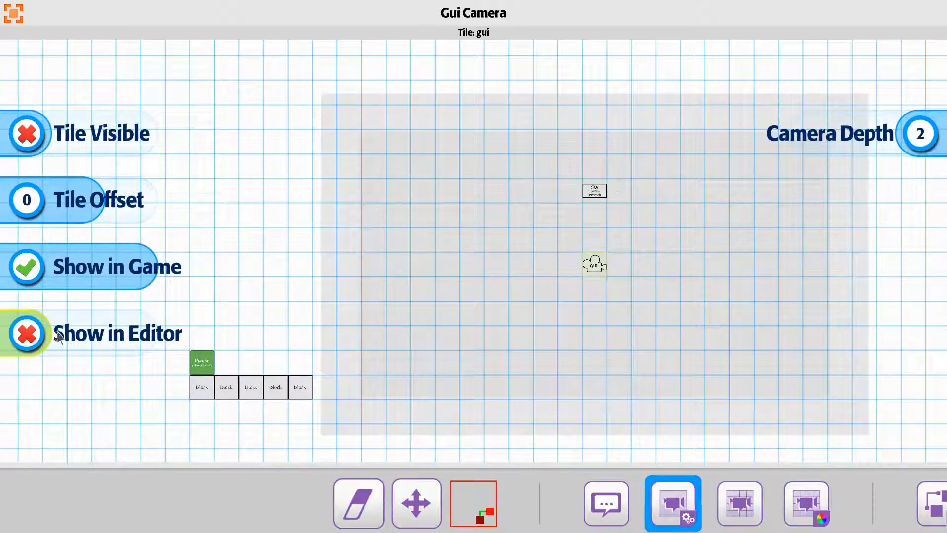
{"action": "left_click", "coordinate": [31, 332]}
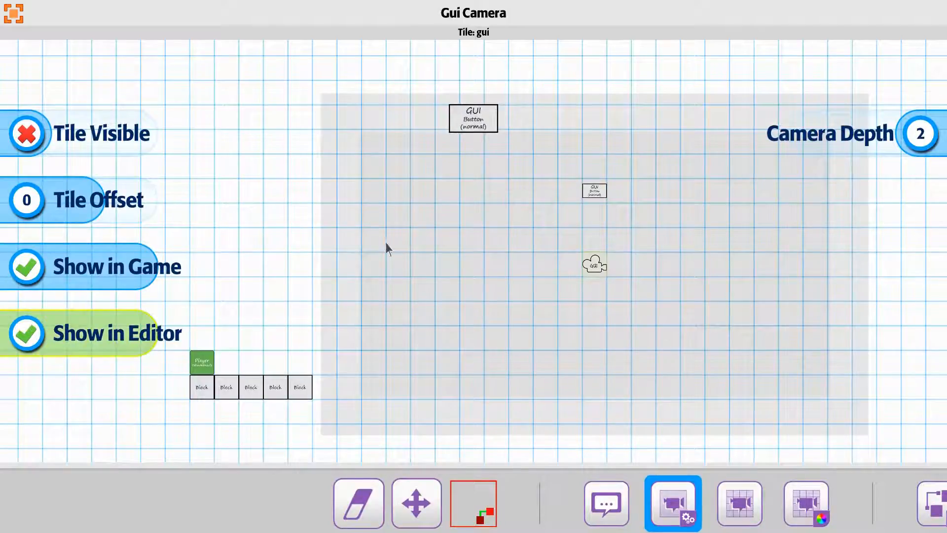
{"action": "left_click", "coordinate": [300, 237]}
Enable Scale Using Padding in the Gui Auto Scale settings of the placed GUI button.
{"action": "left_click", "coordinate": [594, 191]}
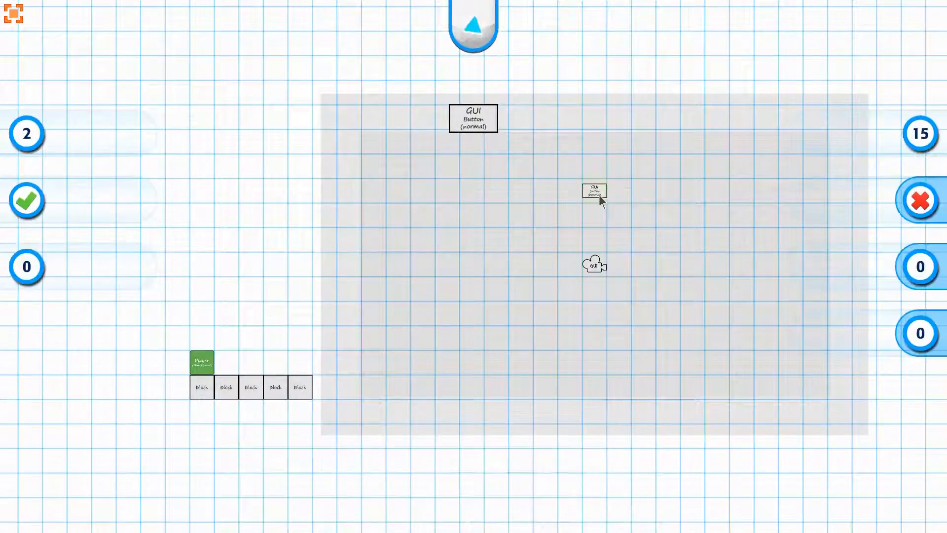
{"action": "left_click_drag", "start_coordinate": [545, 504], "coordinate": [466, 505]}
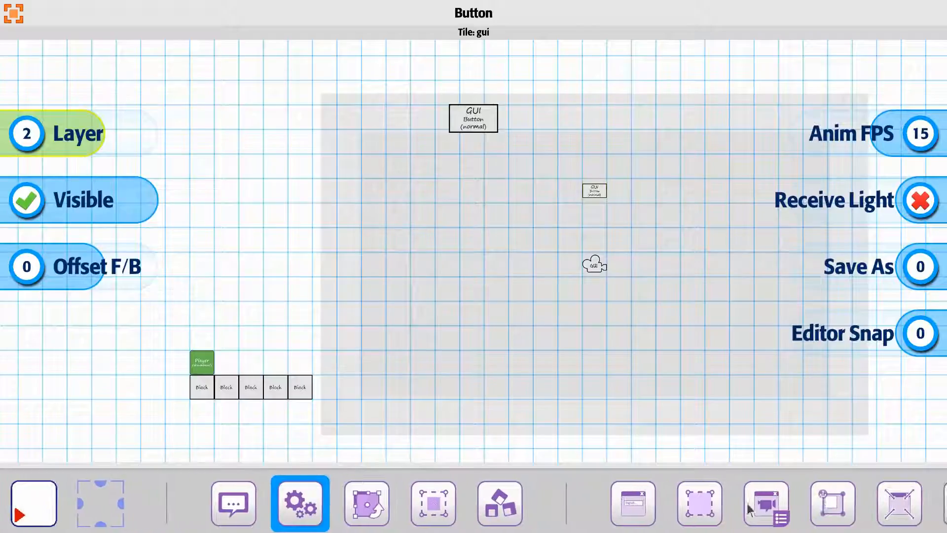
{"action": "left_click_drag", "start_coordinate": [814, 506], "coordinate": [463, 505]}
{"action": "left_click", "coordinate": [551, 514]}
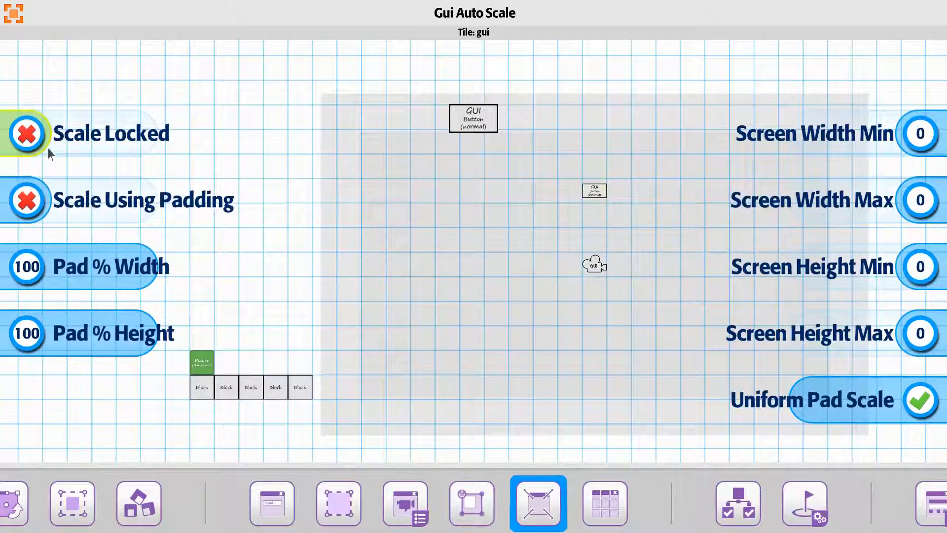
{"action": "left_click", "coordinate": [27, 200]}
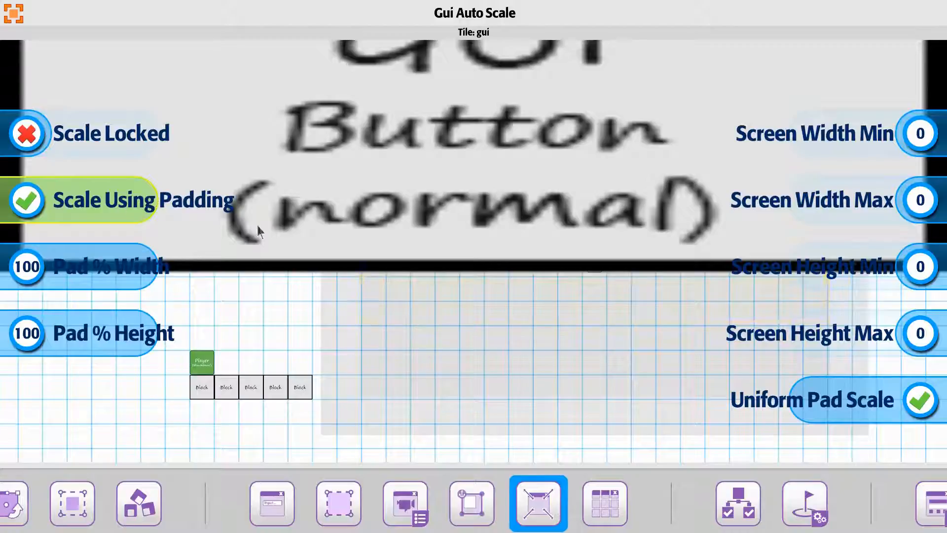
Set the GUI button's Pad % Width and Pad % Height to 50.
{"action": "left_click_drag", "start_coordinate": [570, 296], "coordinate": [397, 403]}
{"action": "scroll", "coordinate": [414, 396], "scroll_direction": "down", "scroll_amount": 2}
{"action": "scroll", "coordinate": [413, 397], "scroll_direction": "down", "scroll_amount": 2}
{"action": "left_click", "coordinate": [353, 313]}
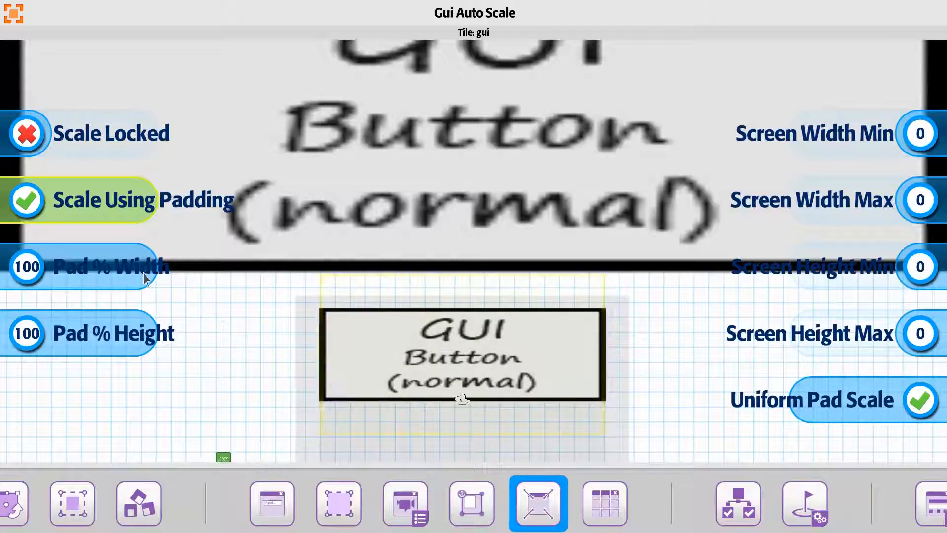
{"action": "left_click_drag", "start_coordinate": [141, 274], "coordinate": [148, 271]}
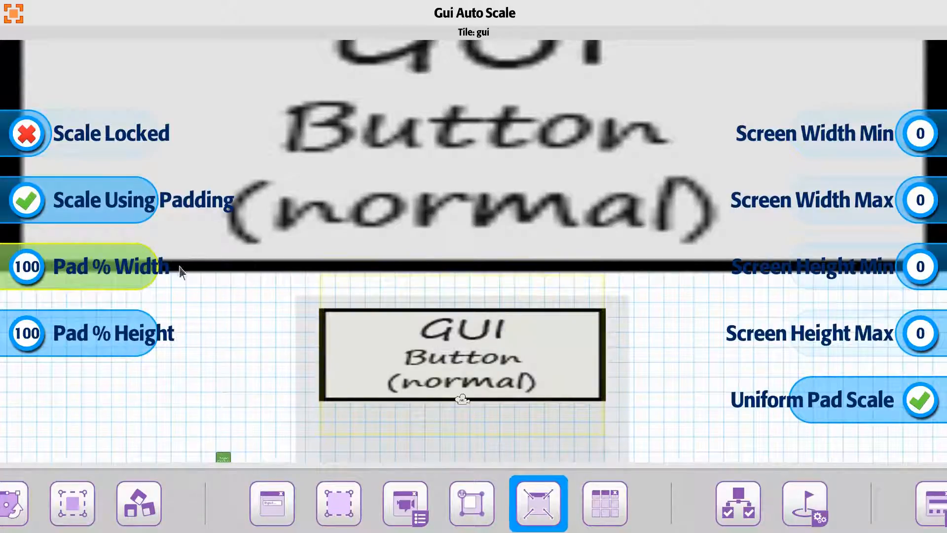
{"action": "left_click_drag", "start_coordinate": [156, 275], "coordinate": [95, 274]}
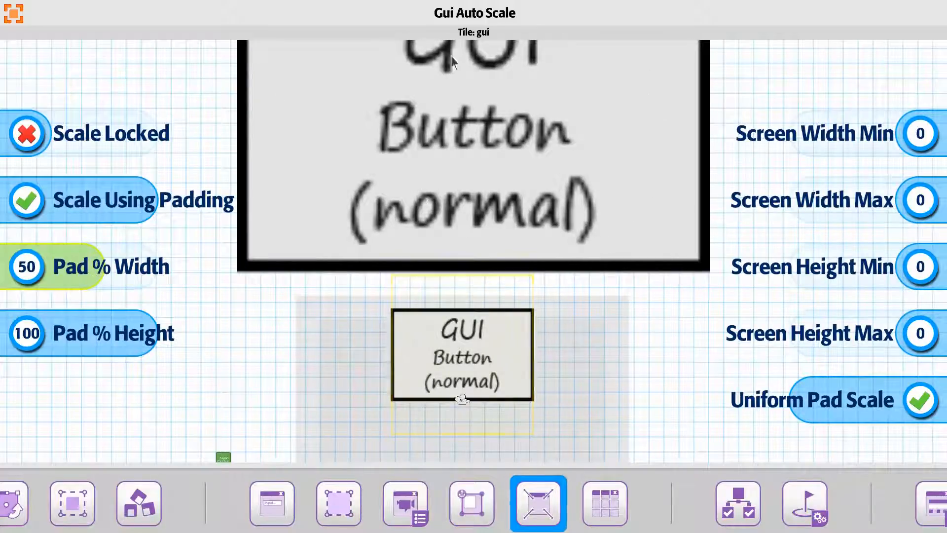
{"action": "left_click_drag", "start_coordinate": [141, 334], "coordinate": [90, 335]}
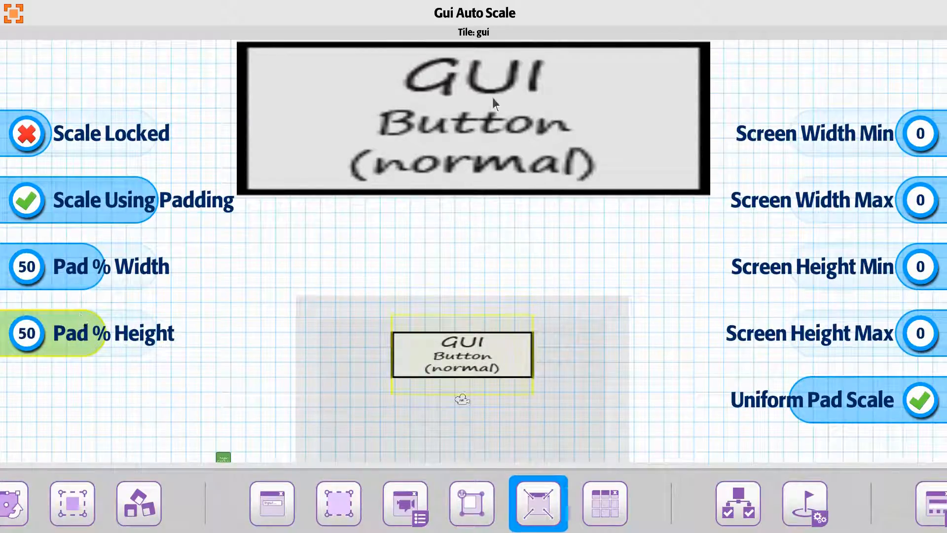
Set the GUI button's Screen Width Min to 50 and Screen Width Max to 98.
{"action": "mouse_move", "coordinate": [405, 223]}
{"action": "middle_mouse_down"}
{"action": "mouse_move", "coordinate": [383, 320]}
{"action": "mouse_move", "coordinate": [395, 235]}
{"action": "middle_mouse_up"}
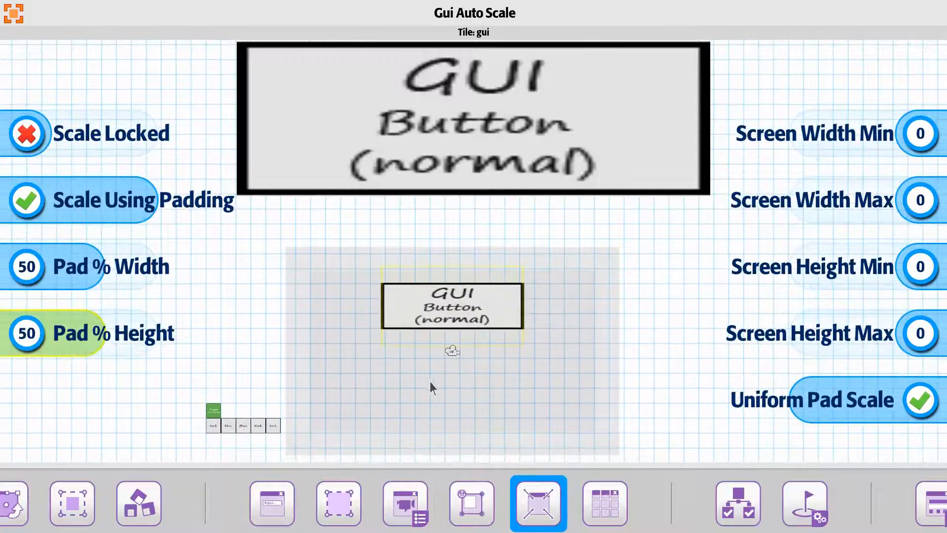
{"action": "scroll", "coordinate": [430, 381], "scroll_direction": "up", "scroll_amount": 1}
{"action": "middle_click_drag", "start_coordinate": [430, 380], "coordinate": [429, 348]}
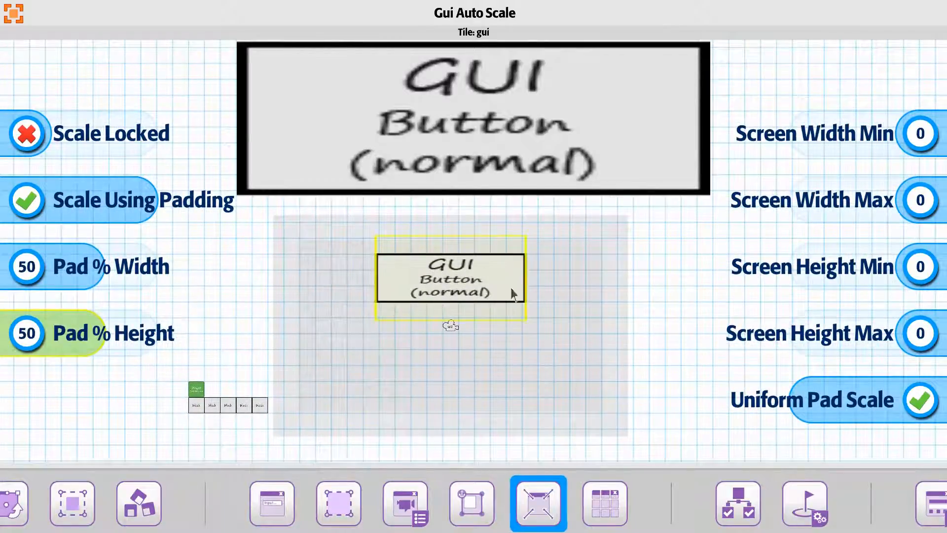
{"action": "left_click", "coordinate": [404, 289]}
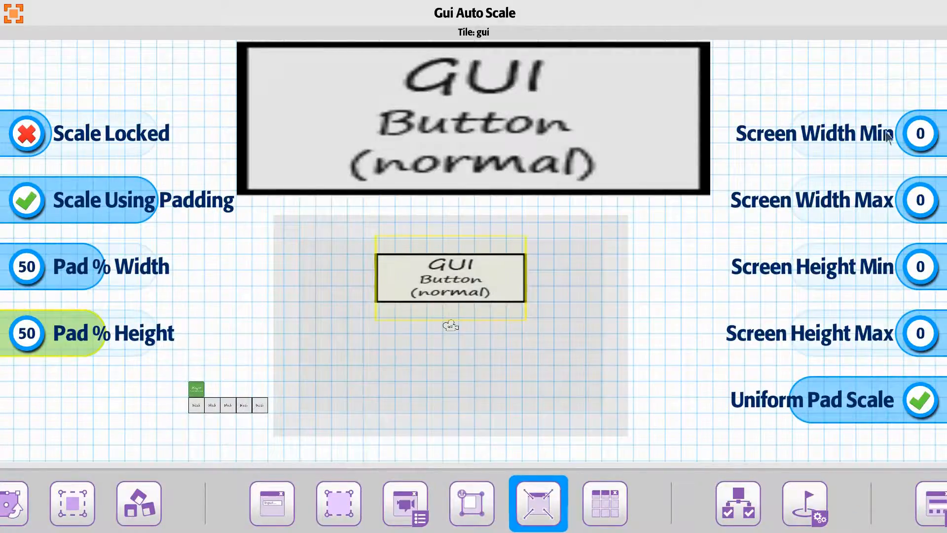
{"action": "left_click_drag", "start_coordinate": [922, 148], "coordinate": [892, 150]}
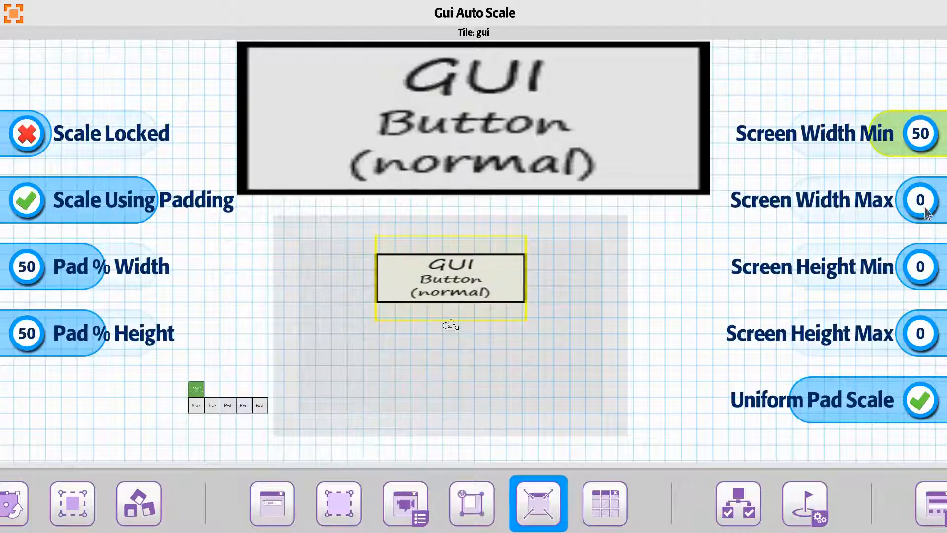
{"action": "left_click_drag", "start_coordinate": [926, 211], "coordinate": [849, 210]}
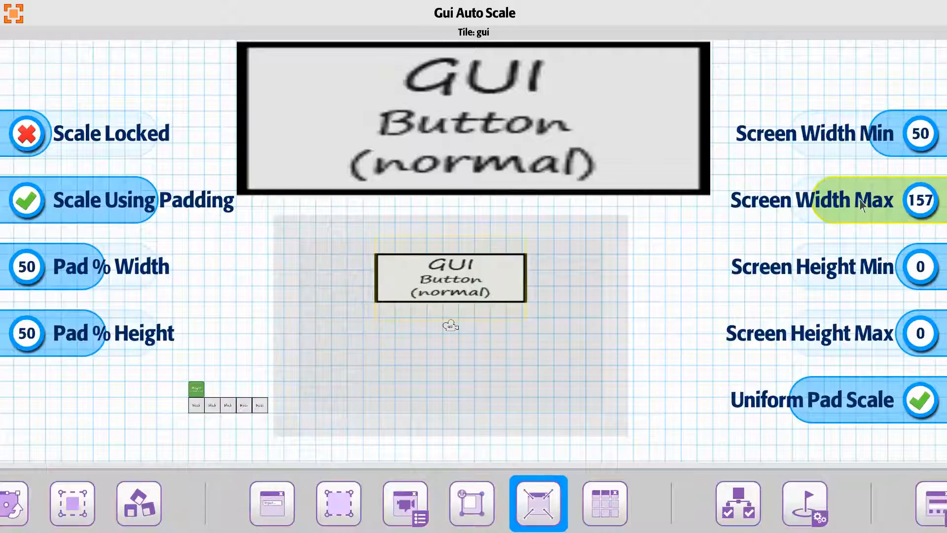
{"action": "left_click_drag", "start_coordinate": [859, 199], "coordinate": [823, 200]}
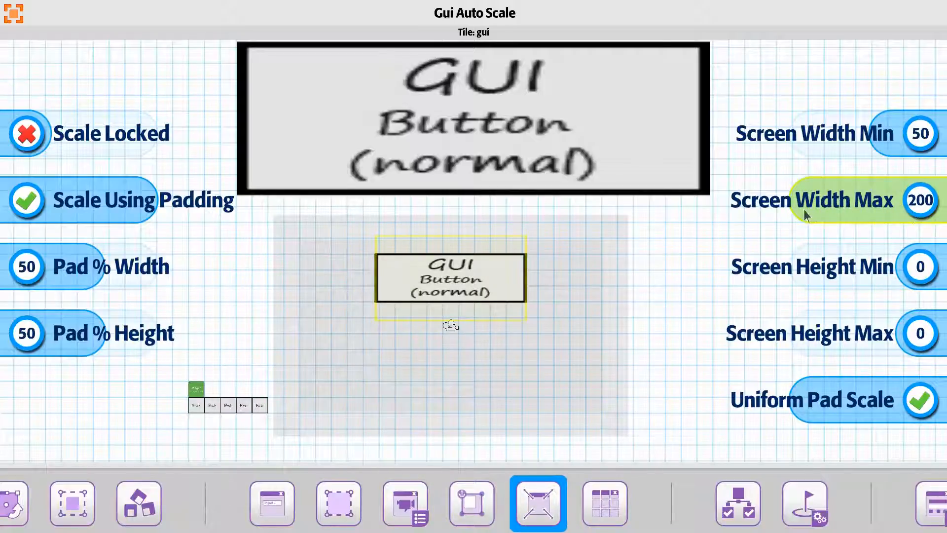
{"action": "left_click_drag", "start_coordinate": [804, 210], "coordinate": [877, 206]}
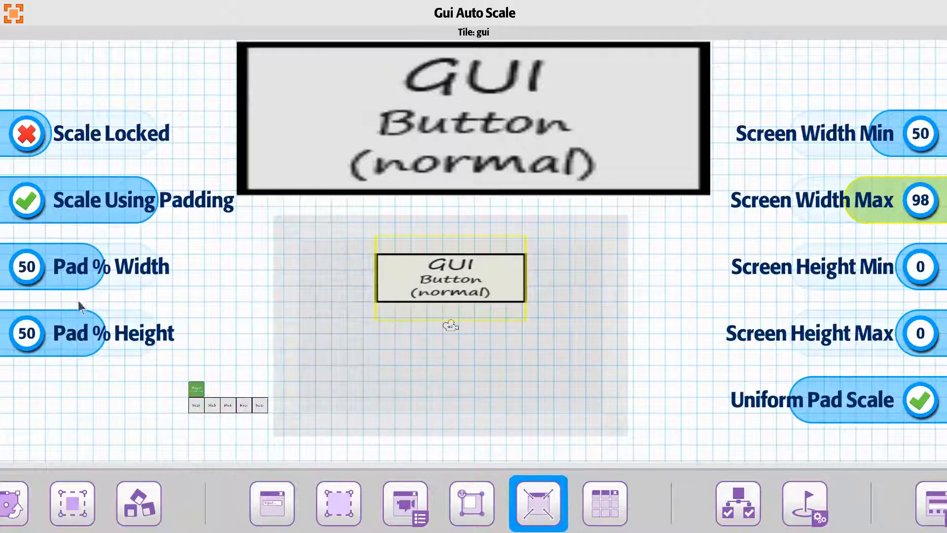
Set the GUI button's Pad % Width and Pad % Height to 100 and close its settings.
{"action": "left_click_drag", "start_coordinate": [58, 271], "coordinate": [156, 272]}
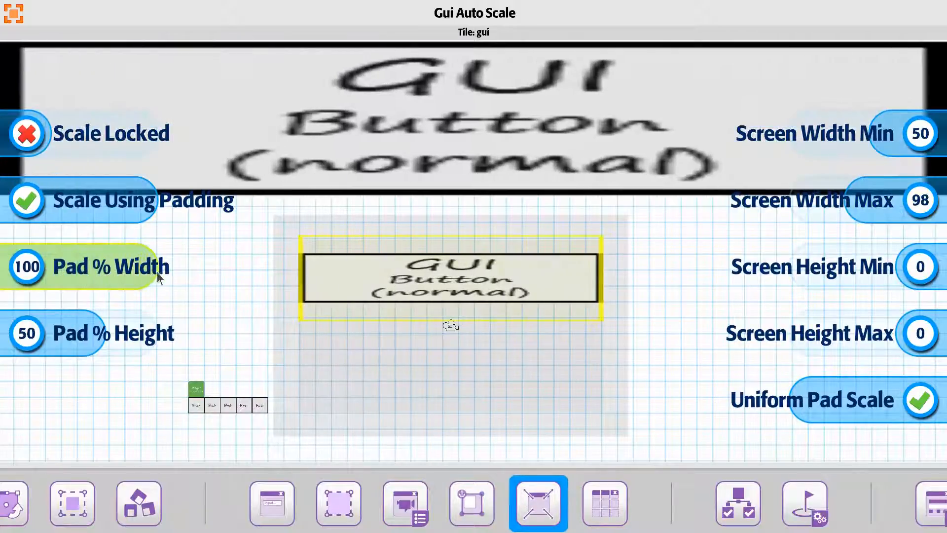
{"action": "left_click_drag", "start_coordinate": [55, 337], "coordinate": [185, 356]}
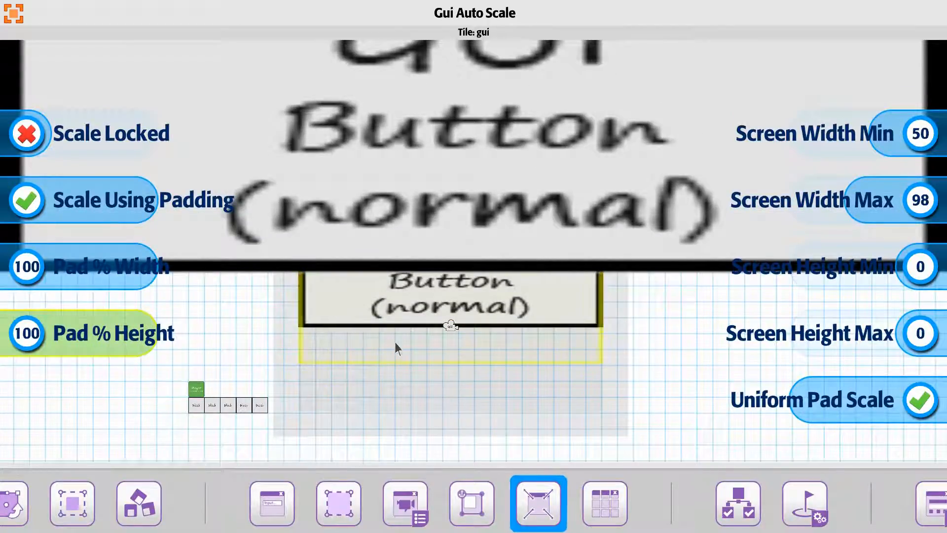
{"action": "left_click_drag", "start_coordinate": [395, 342], "coordinate": [414, 399]}
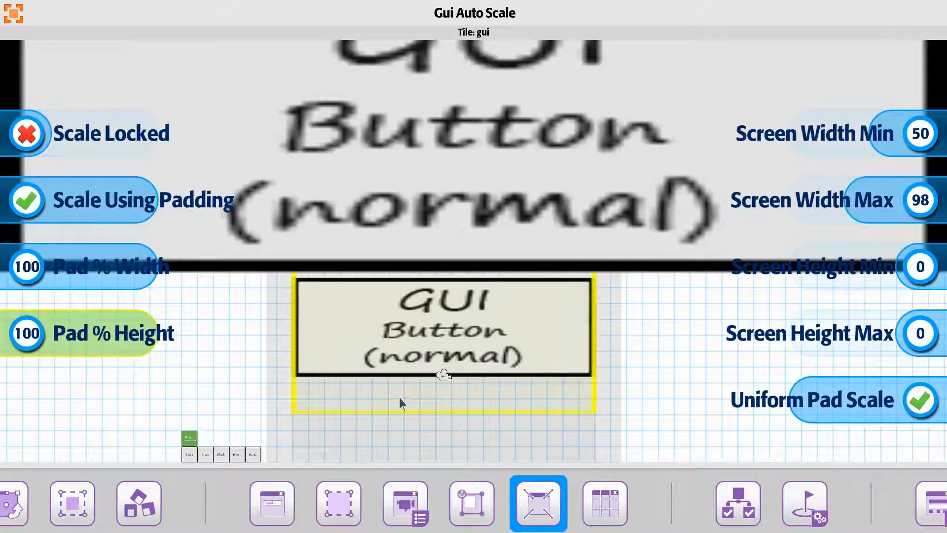
{"action": "left_click_drag", "start_coordinate": [294, 401], "coordinate": [370, 421]}
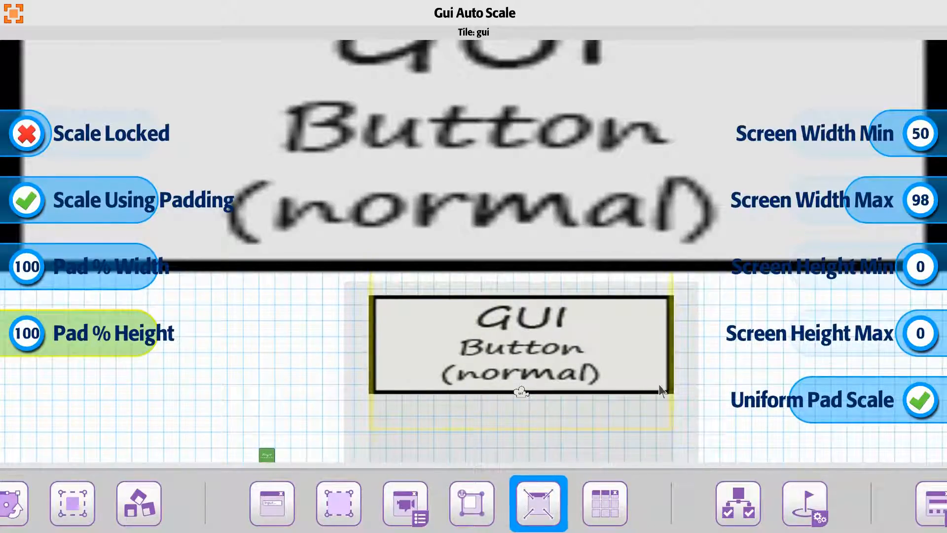
{"action": "scroll", "coordinate": [489, 312], "scroll_direction": "down", "scroll_amount": 1}
{"action": "left_click_drag", "start_coordinate": [413, 328], "coordinate": [412, 365]}
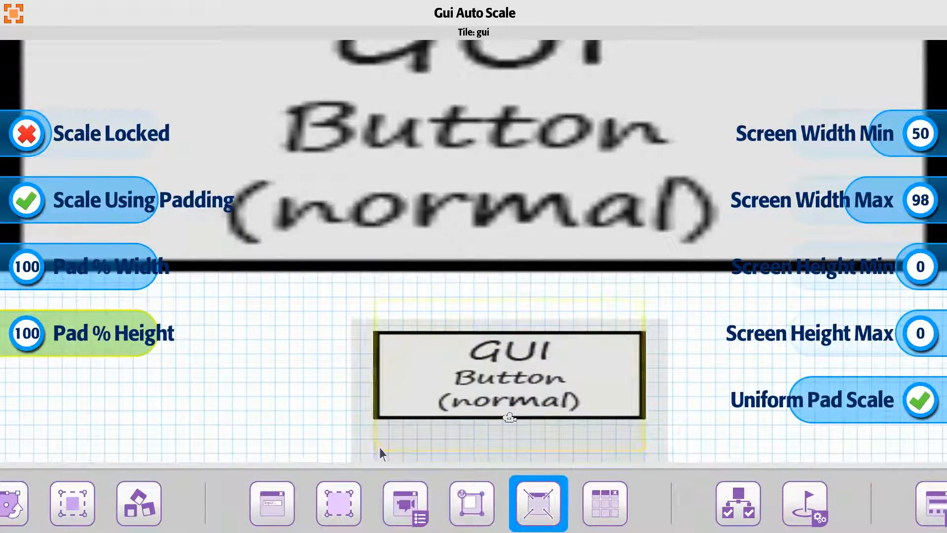
{"action": "left_click", "coordinate": [300, 346]}
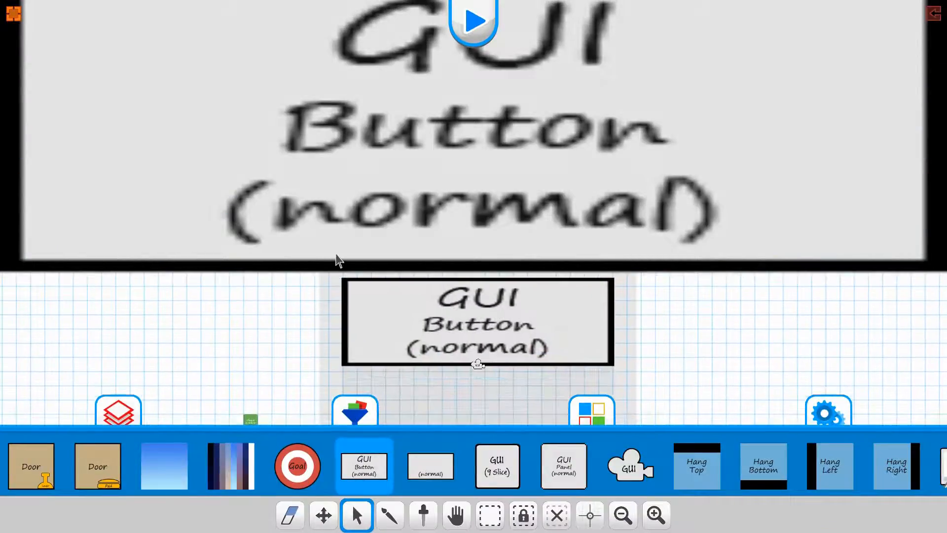
Move the GUI button down onto the GUI camera and back up above it.
{"action": "left_click", "coordinate": [328, 512]}
{"action": "left_click_drag", "start_coordinate": [483, 313], "coordinate": [481, 355]}
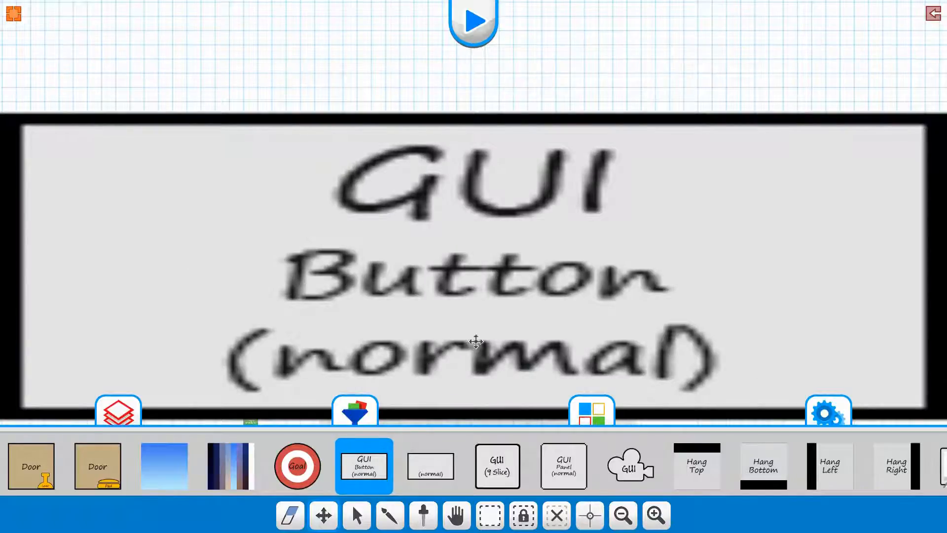
{"action": "left_click_drag", "start_coordinate": [475, 342], "coordinate": [480, 266]}
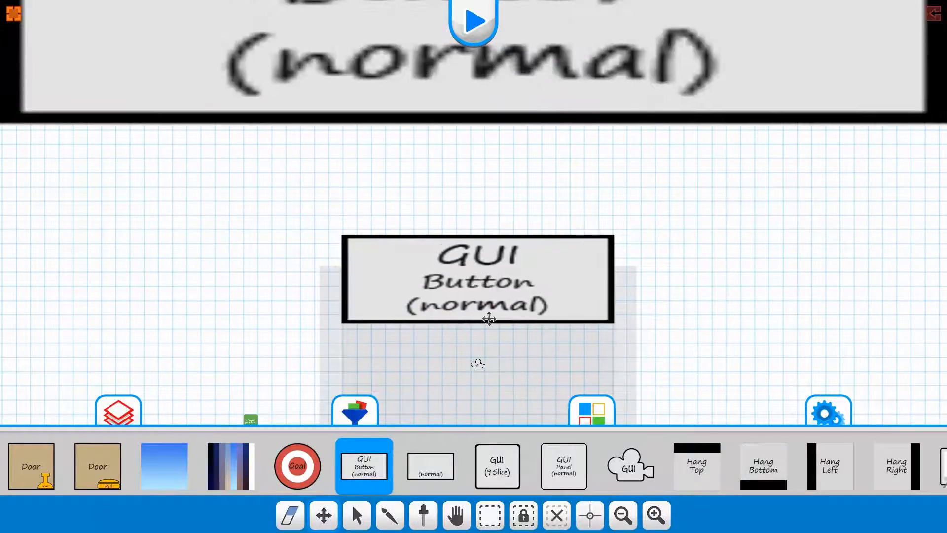
Turn off Show in Editor for the GUI camera and close its settings.
{"action": "key", "text": "space"}
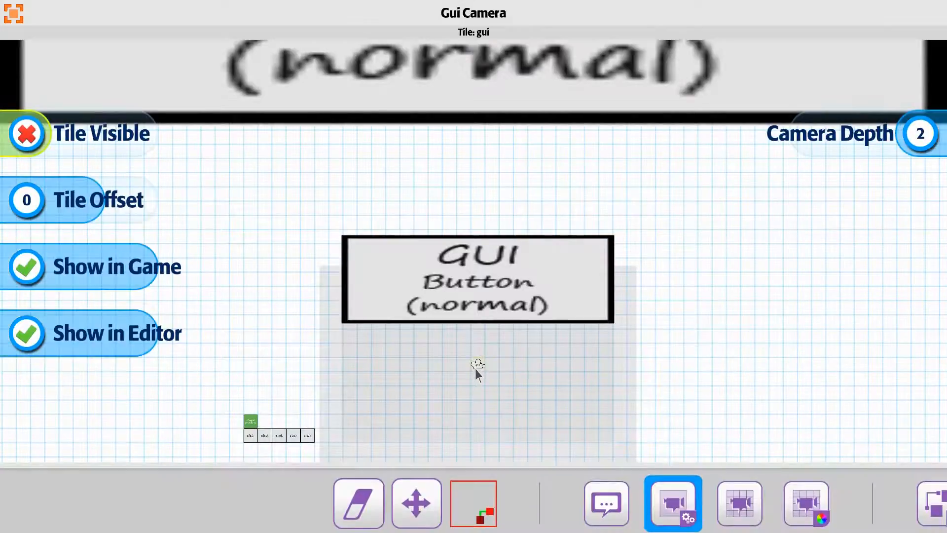
{"action": "left_click", "coordinate": [64, 335]}
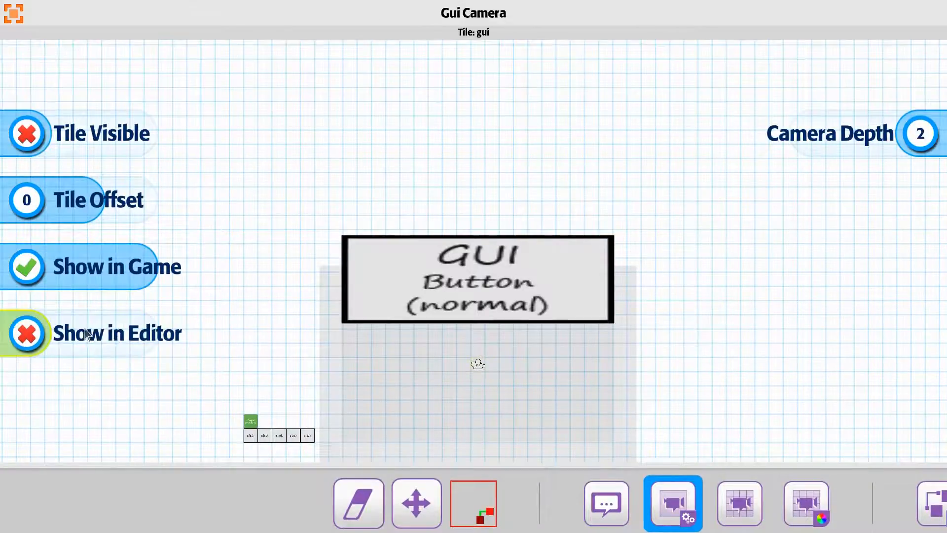
{"action": "key", "text": "Escape"}
Move the GUI button down so that it is centred on the GUI camera.
{"action": "middle_click_drag", "start_coordinate": [405, 320], "coordinate": [460, 157]}
{"action": "scroll", "coordinate": [580, 180], "scroll_direction": "up", "scroll_amount": 2}
{"action": "scroll", "coordinate": [580, 180], "scroll_direction": "up", "scroll_amount": 2}
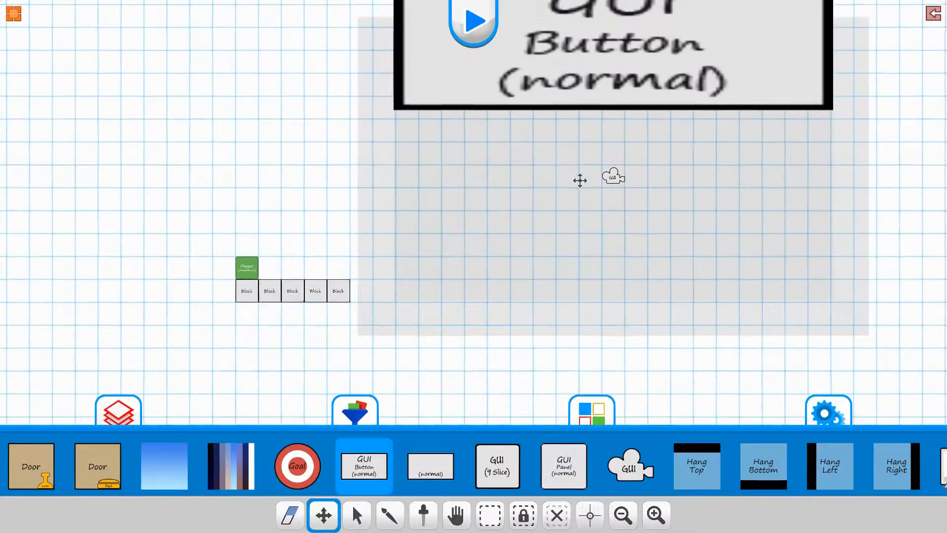
{"action": "left_click_drag", "start_coordinate": [614, 203], "coordinate": [590, 252]}
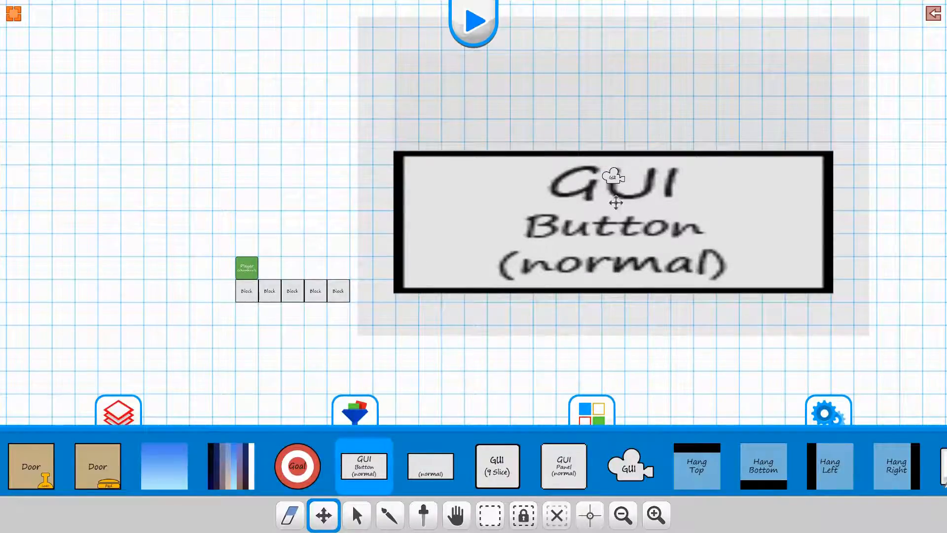
{"action": "left_click_drag", "start_coordinate": [615, 202], "coordinate": [604, 186]}
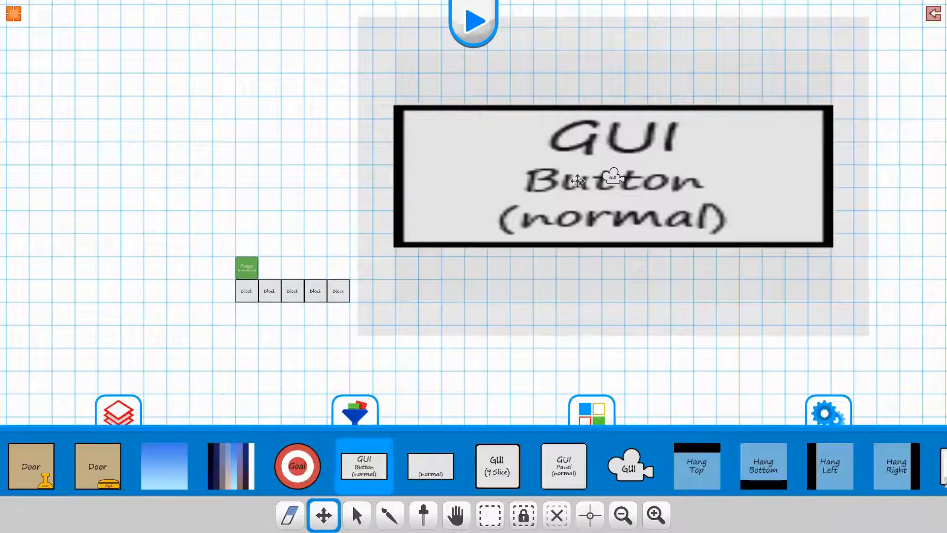
Run the game to test the scaled GUI button on screen, and stop it.
{"action": "left_click", "coordinate": [474, 22]}
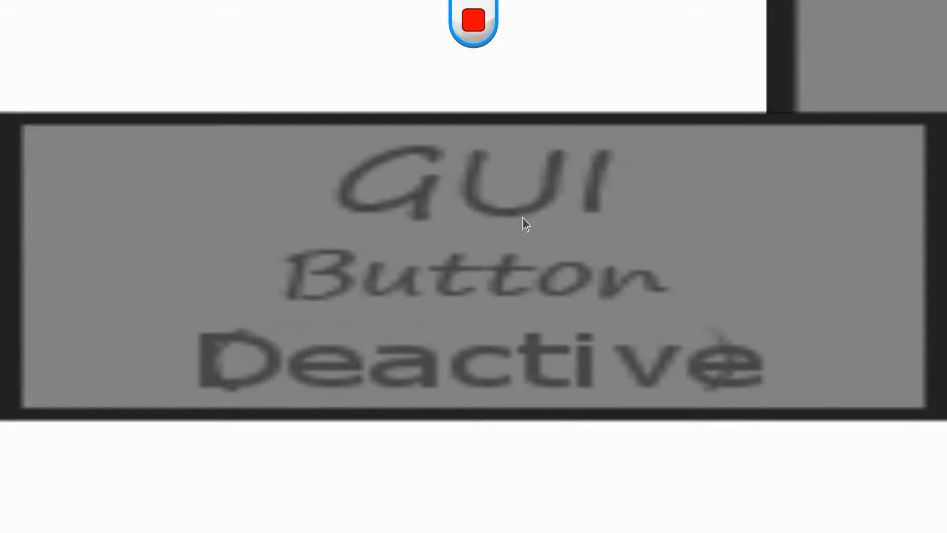
{"action": "left_click", "coordinate": [474, 20]}
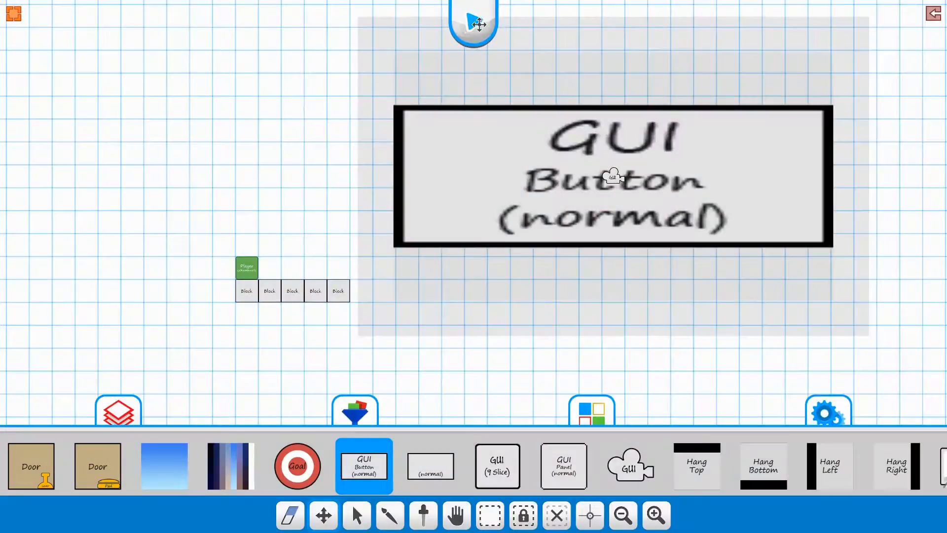
In the GUI button's Gui Auto Scale settings, set Pad % Width to 37 and Pad % Height to 22.
{"action": "middle_click_drag", "start_coordinate": [442, 257], "coordinate": [390, 252]}
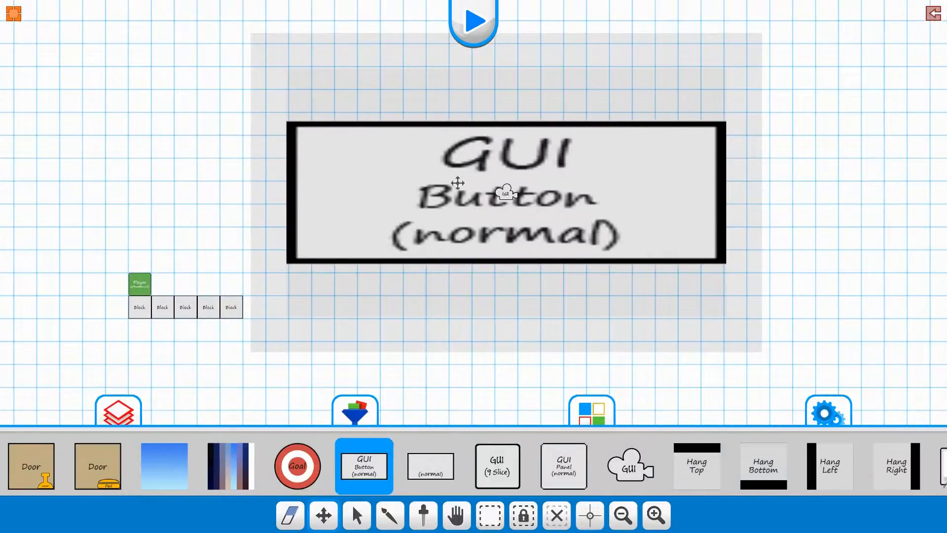
{"action": "left_click", "coordinate": [364, 194]}
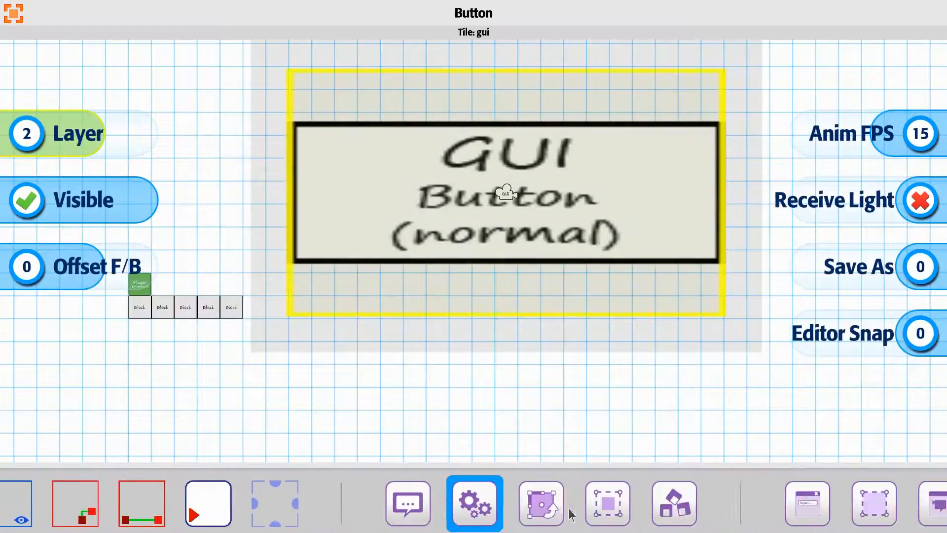
{"action": "left_click_drag", "start_coordinate": [745, 510], "coordinate": [553, 511]}
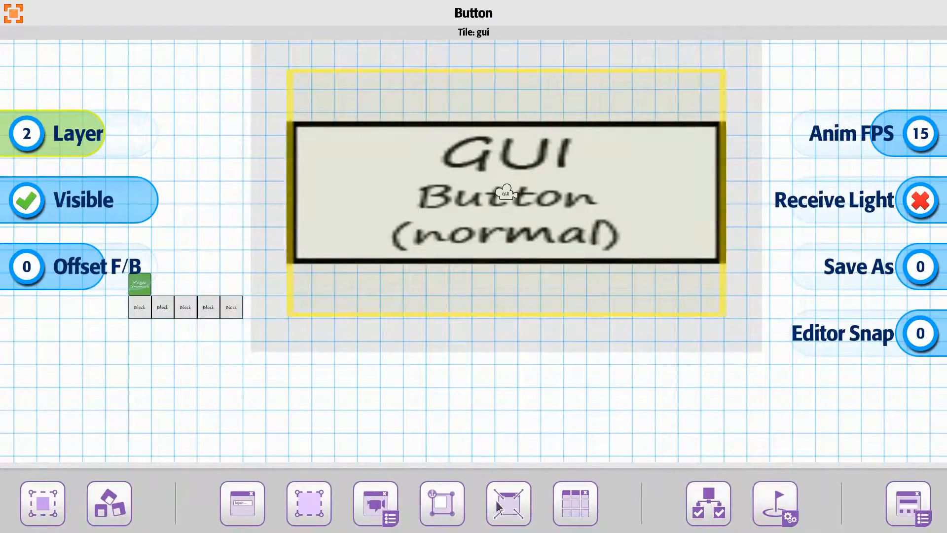
{"action": "left_click", "coordinate": [513, 508]}
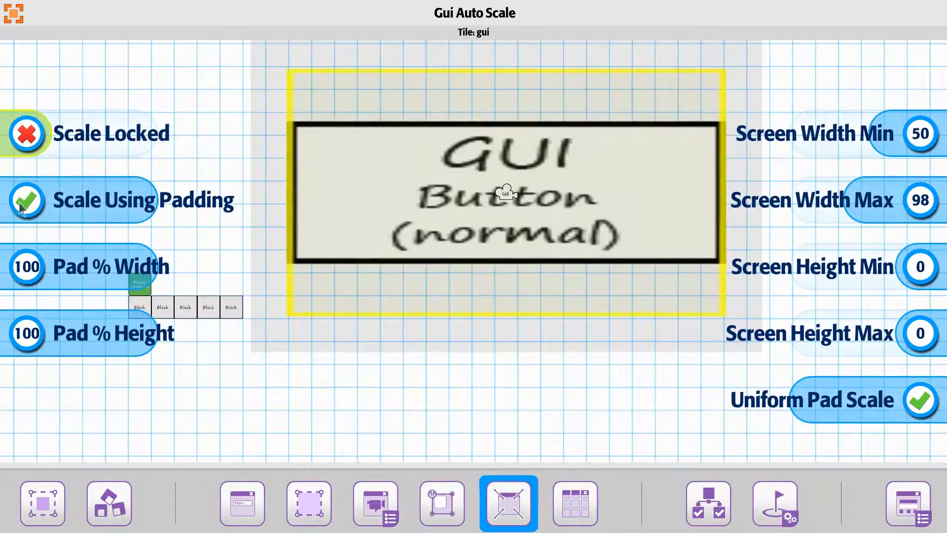
{"action": "left_click_drag", "start_coordinate": [116, 276], "coordinate": [99, 275]}
{"action": "left_click_drag", "start_coordinate": [113, 344], "coordinate": [43, 334]}
{"action": "left_click_drag", "start_coordinate": [95, 270], "coordinate": [70, 276]}
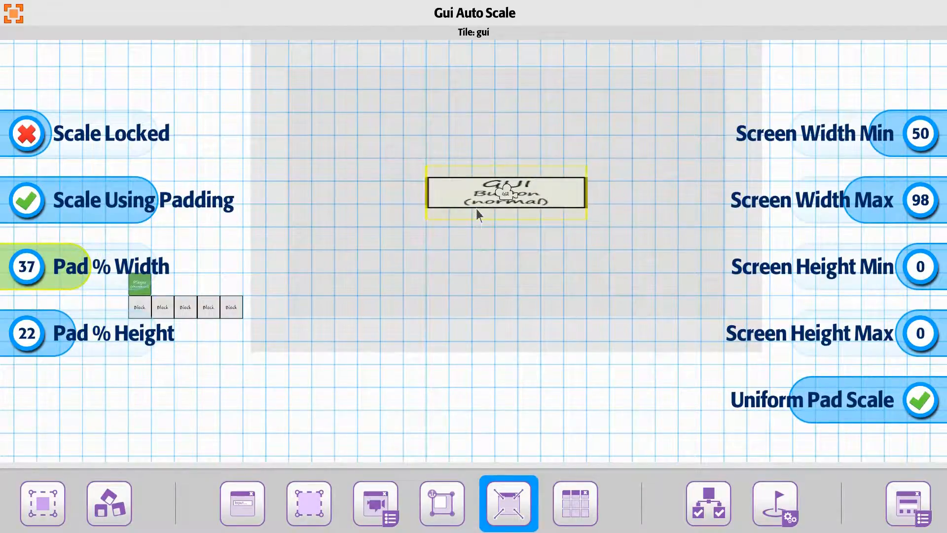
Turn off Scale Using Padding for the GUI button, switch Scale Locked on and back off, and close the settings.
{"action": "left_click", "coordinate": [62, 218]}
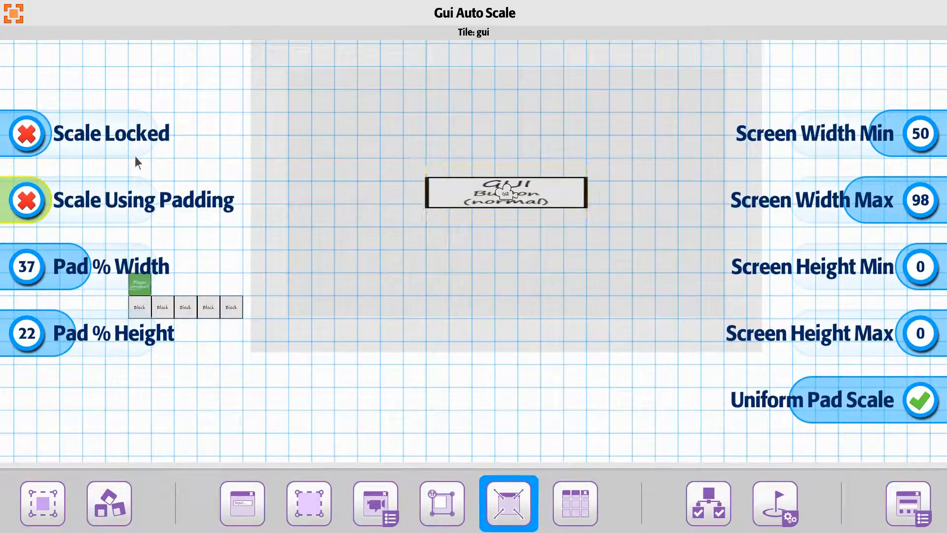
{"action": "left_click", "coordinate": [35, 134]}
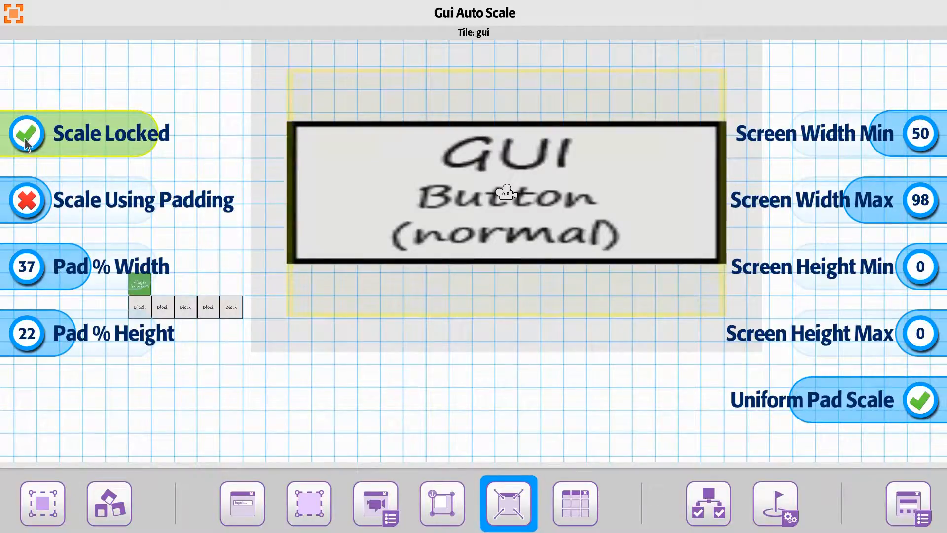
{"action": "left_click", "coordinate": [27, 144]}
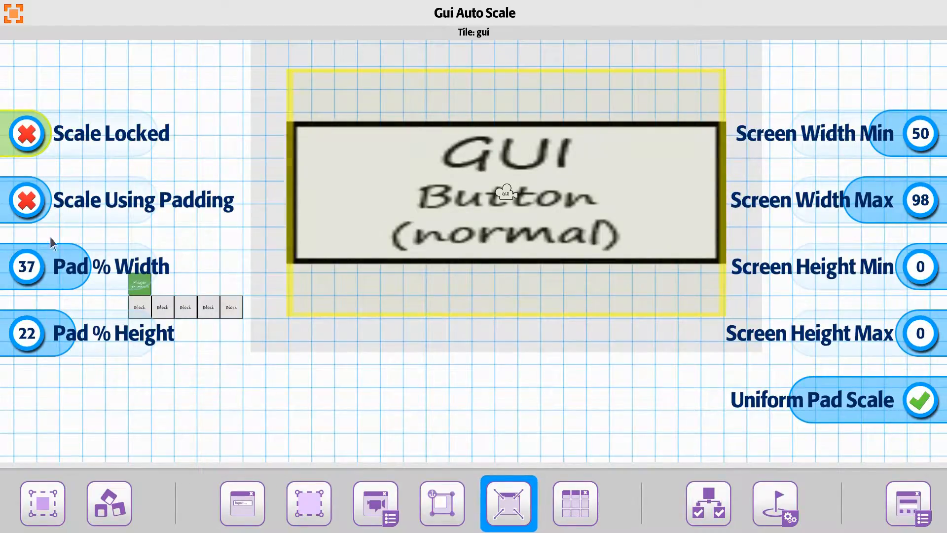
{"action": "left_click", "coordinate": [204, 109]}
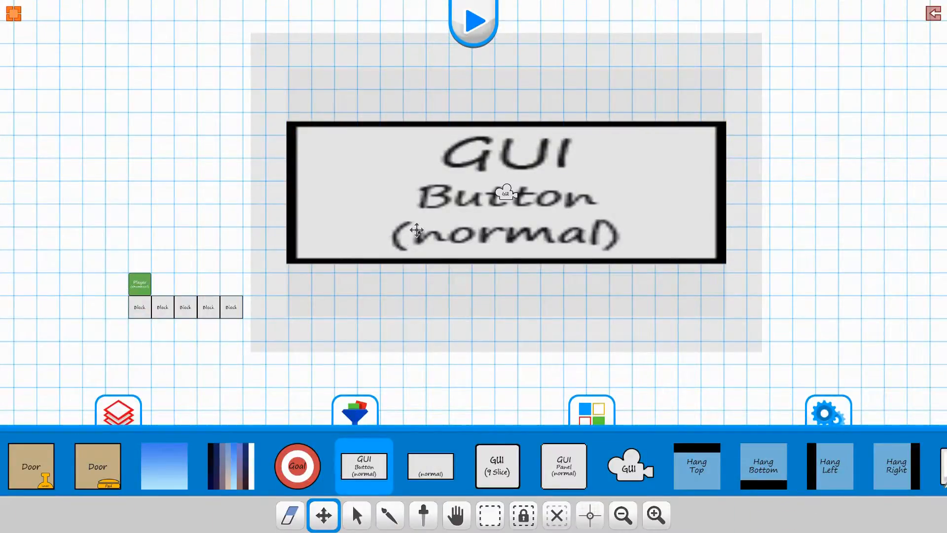
Erase the GUI button from the GUI camera area.
{"action": "left_click", "coordinate": [290, 515]}
{"action": "left_click", "coordinate": [417, 231]}
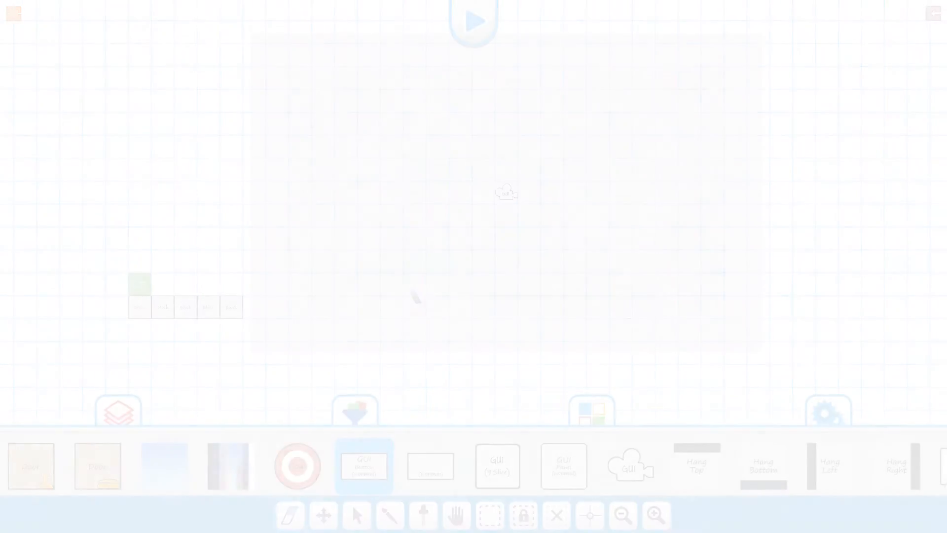